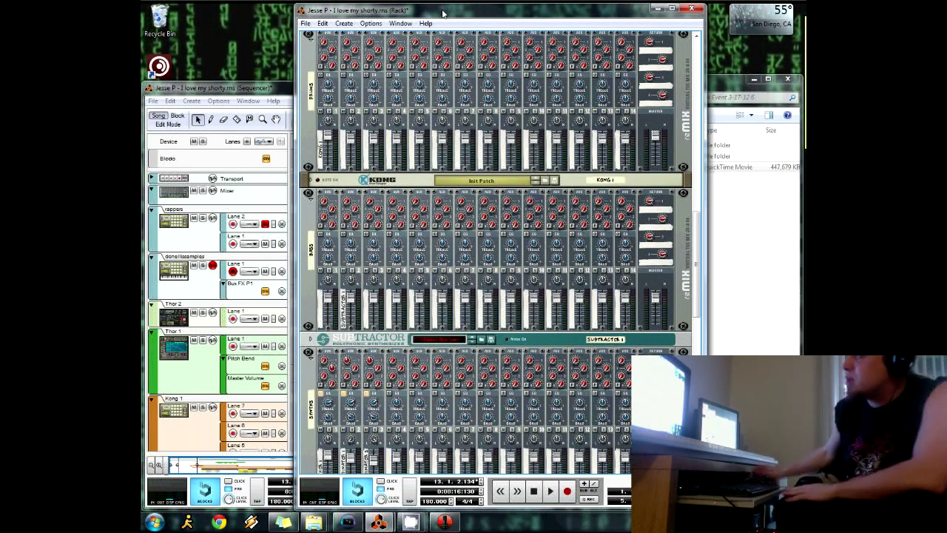
Unfold the samples Kong in the rack, hide its drum and FX section, and review its pad group assignments in quick edit mode.
scroll(364, 180, up, 15)
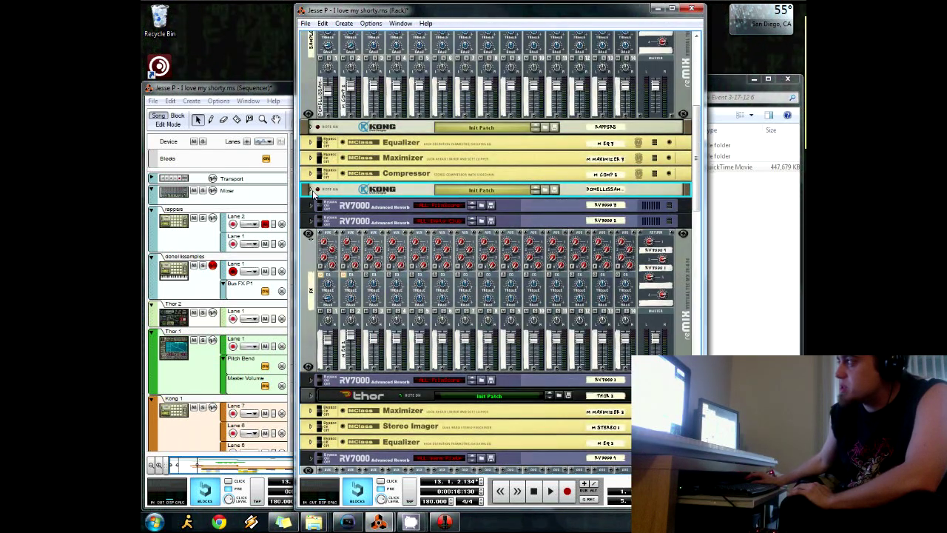
click(311, 189)
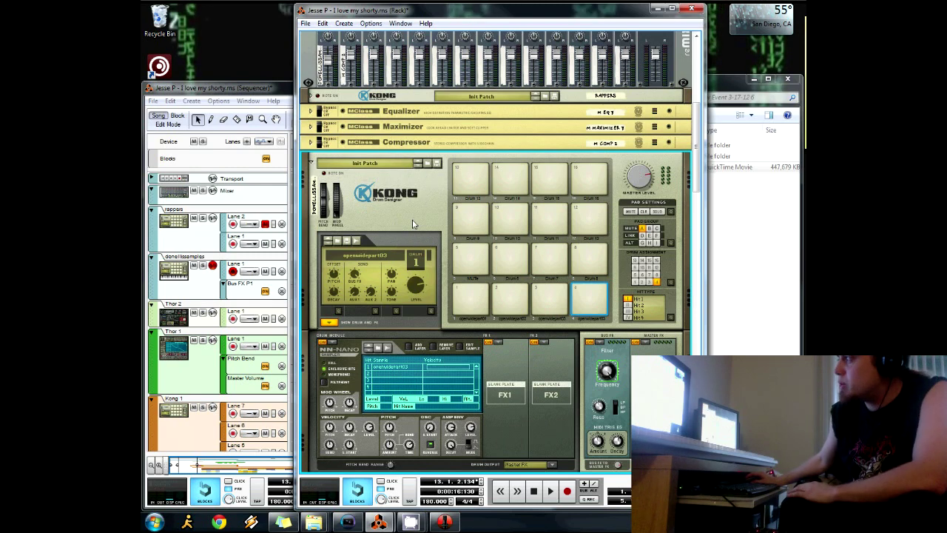
scroll(405, 214, down, 2)
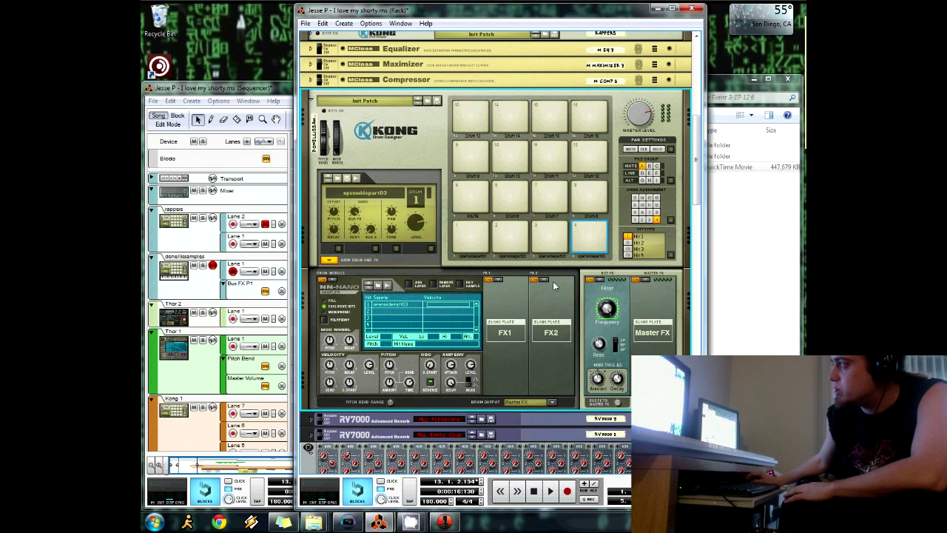
click(329, 261)
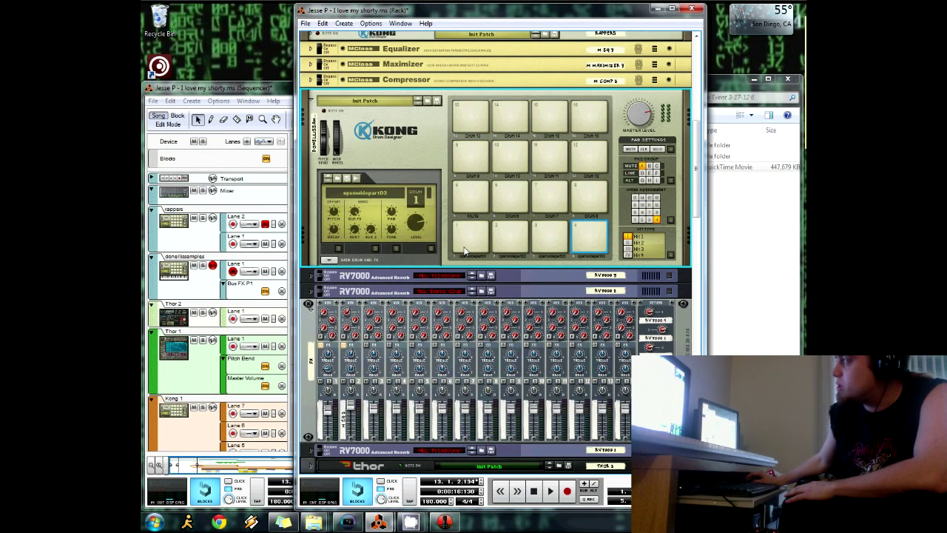
click(671, 181)
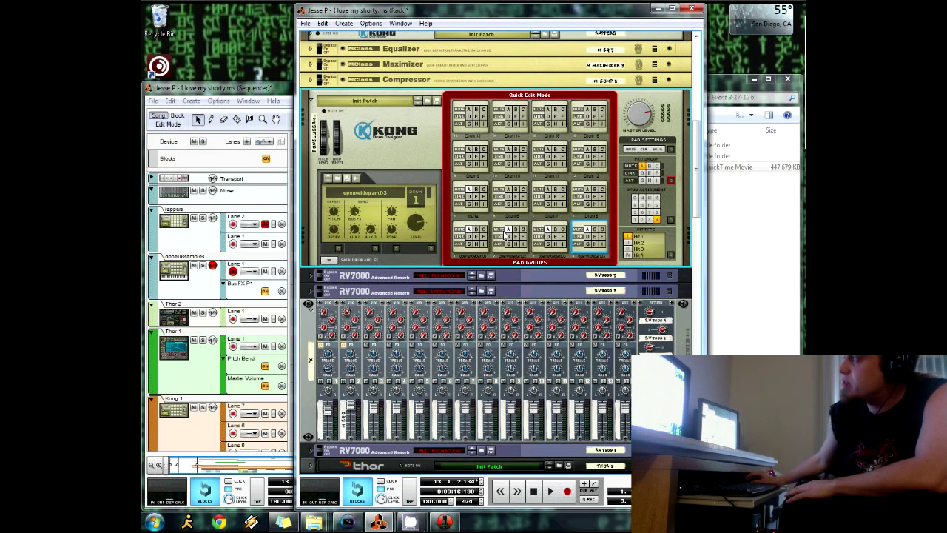
click(671, 181)
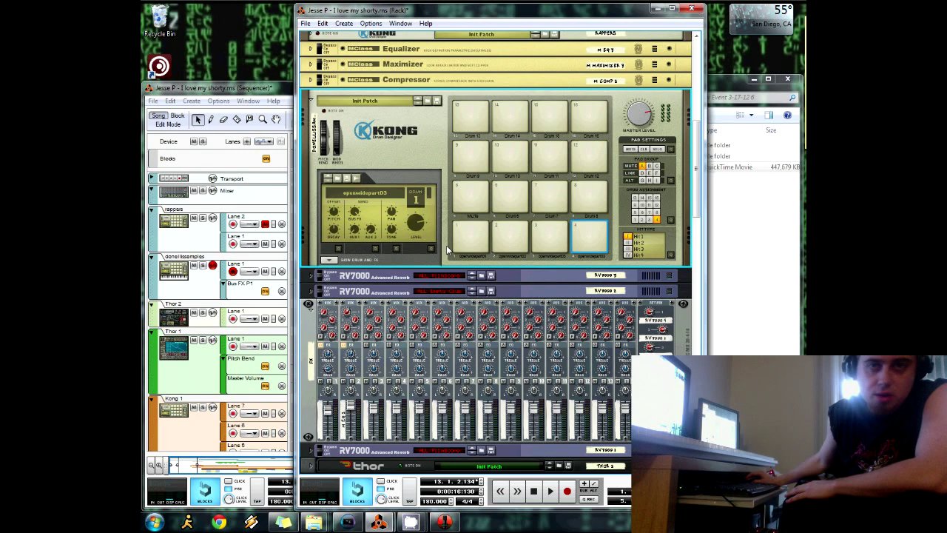
Show the samples Kong's drum and FX section again and fold the device back up.
right_click(420, 142)
click(445, 128)
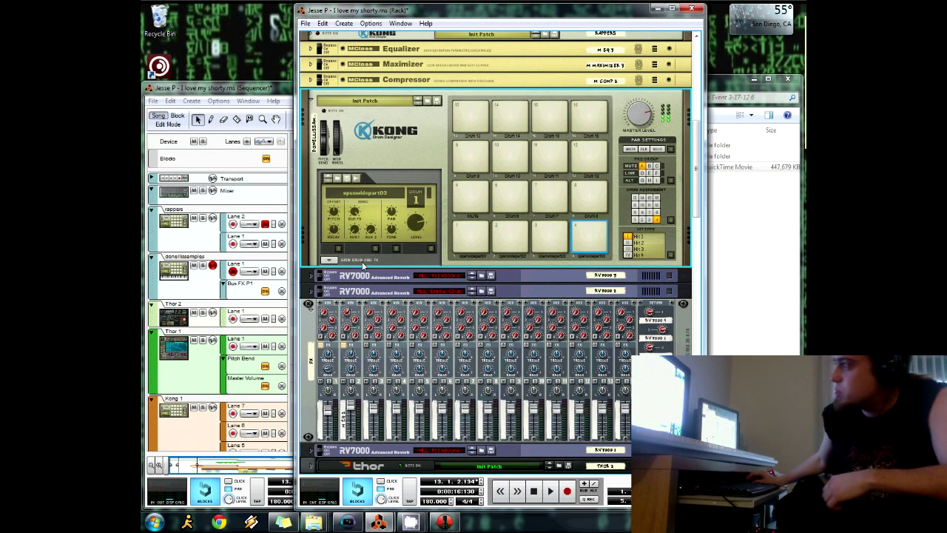
click(329, 259)
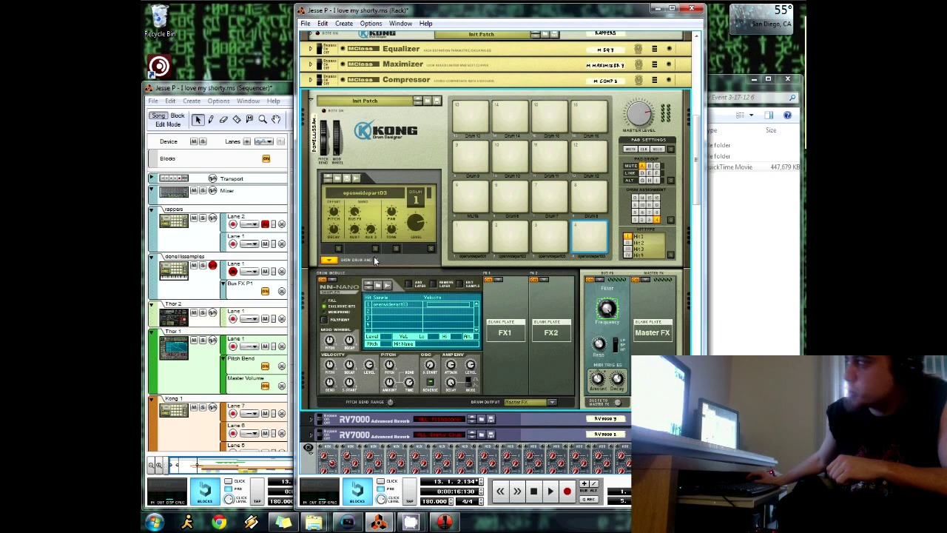
click(311, 101)
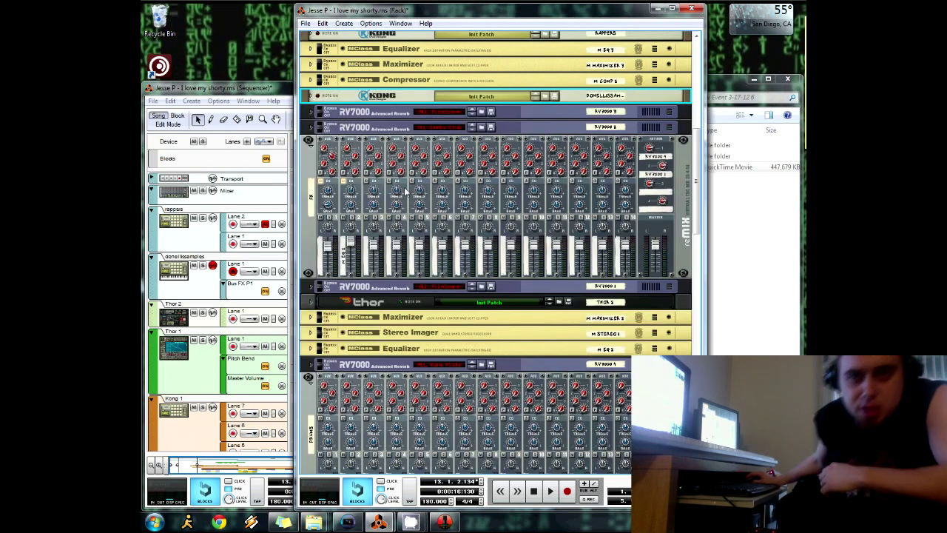
Unfold Kong 1 below the drums mixer and lock the Akai MPD18 controller to it.
scroll(396, 222, down, 6)
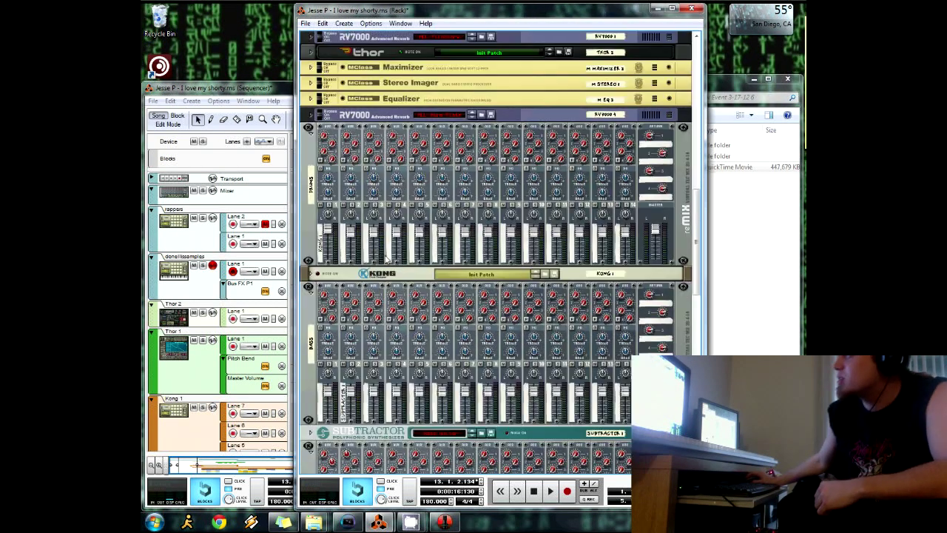
scroll(381, 255, down, 4)
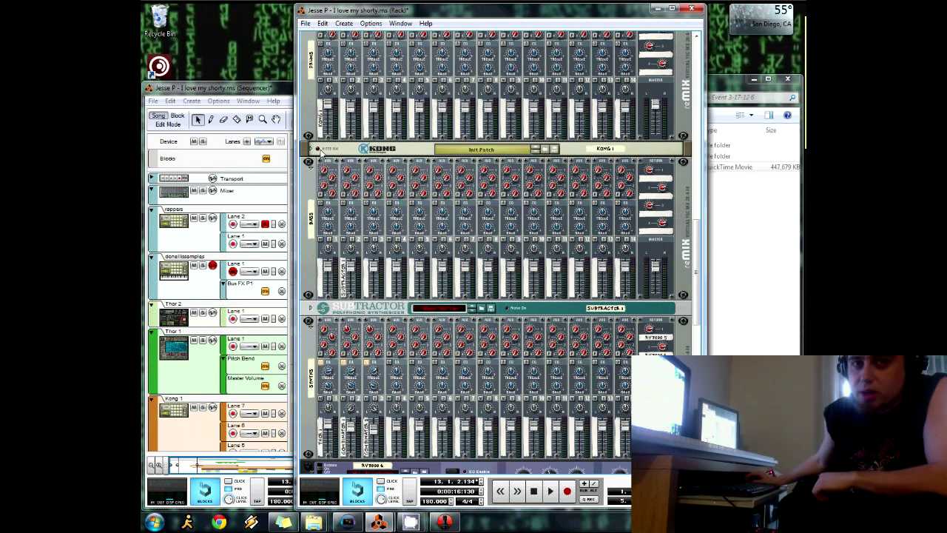
click(320, 151)
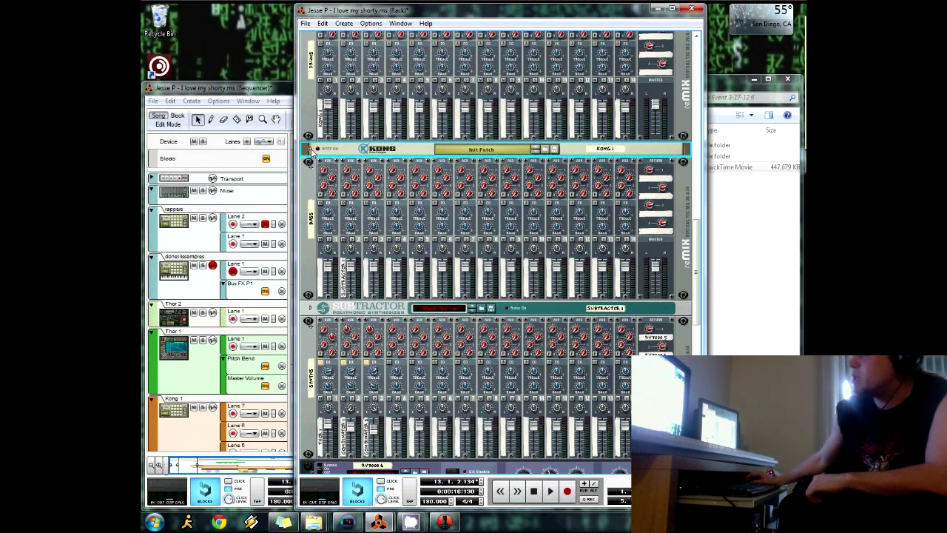
click(311, 149)
scroll(363, 191, down, 2)
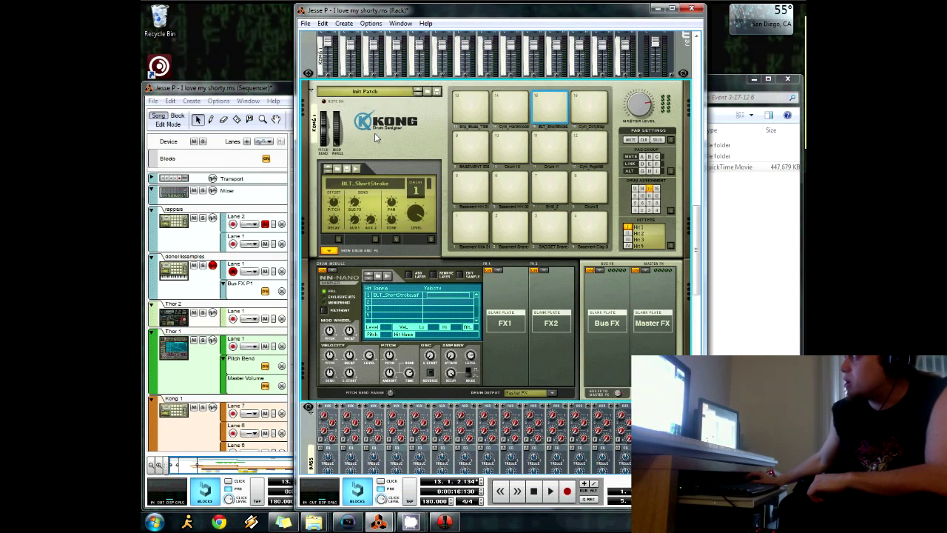
right_click(395, 135)
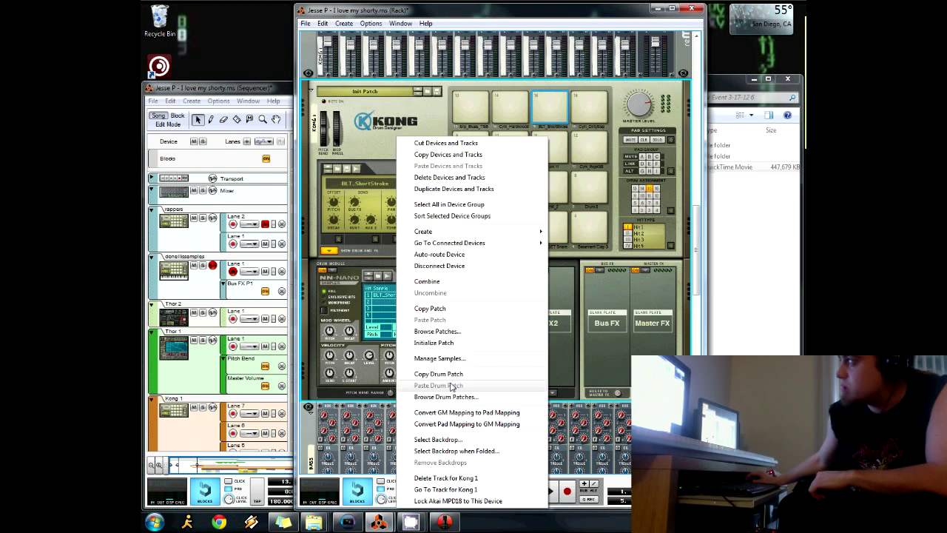
click(480, 501)
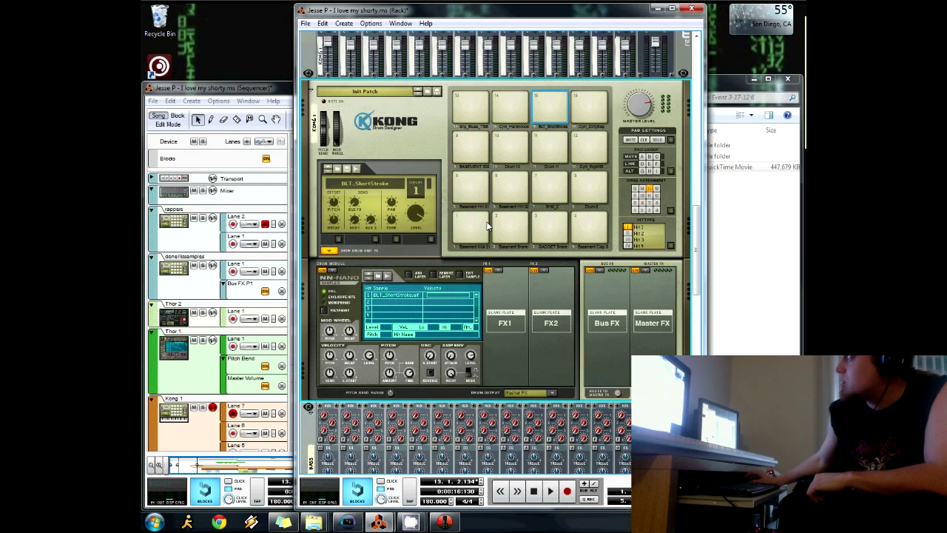
Select Kong 1's pad 2 with Basement Snare 04 and review the pad group assignments in quick edit mode.
right_click(425, 134)
click(410, 129)
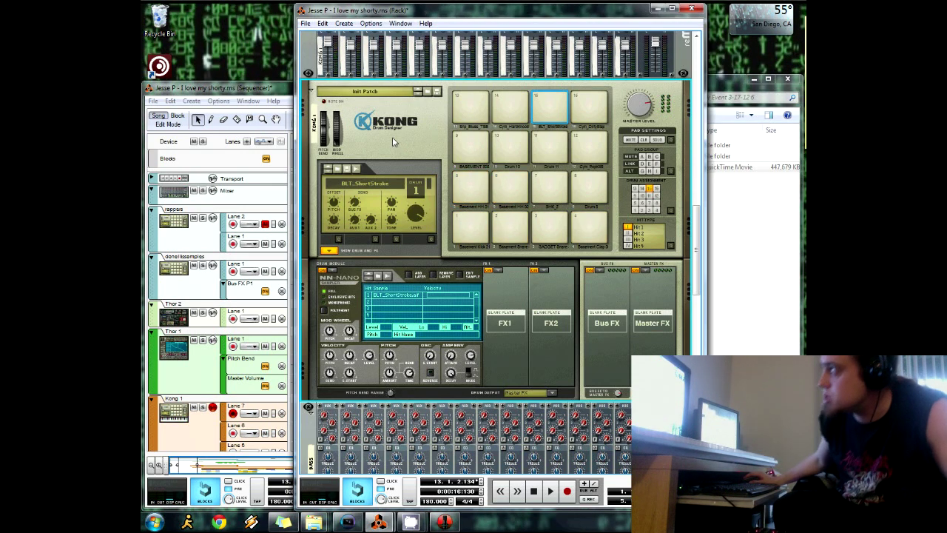
click(507, 223)
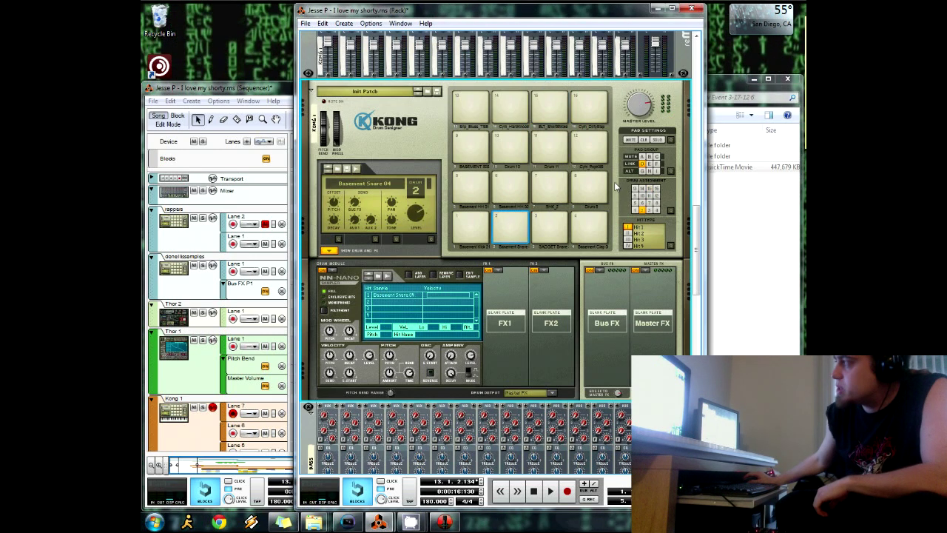
click(671, 170)
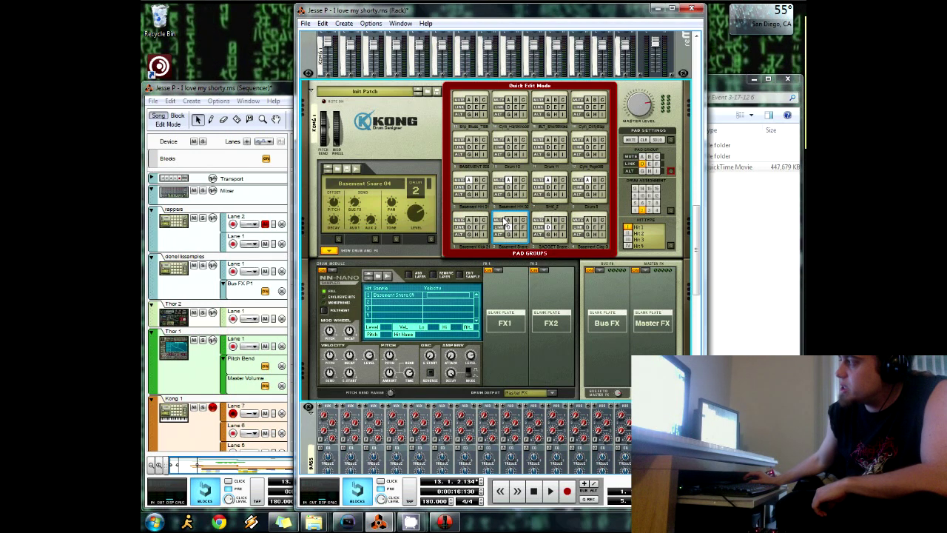
click(670, 171)
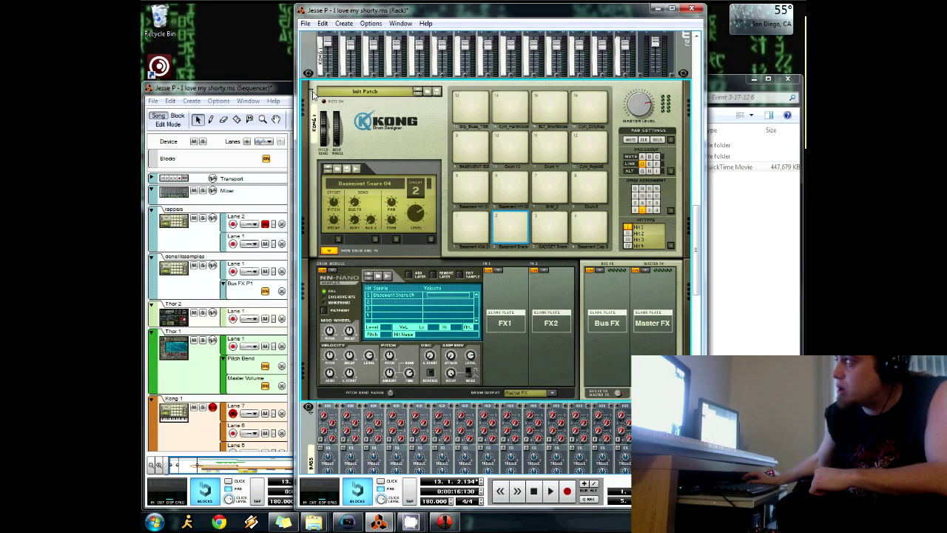
Fold Kong 1, and view the SubTractor 1 synthesizer's front panel before folding it again.
click(312, 91)
scroll(339, 210, down, 10)
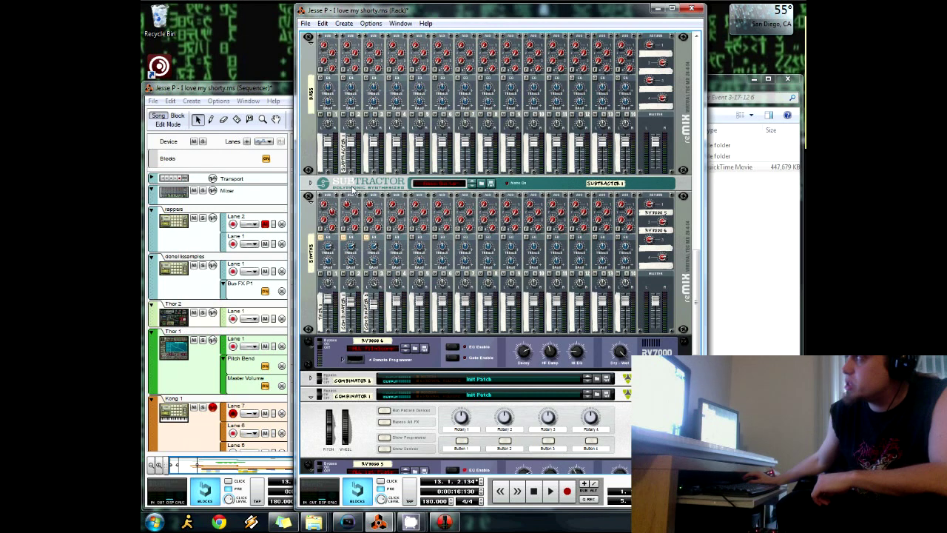
click(311, 182)
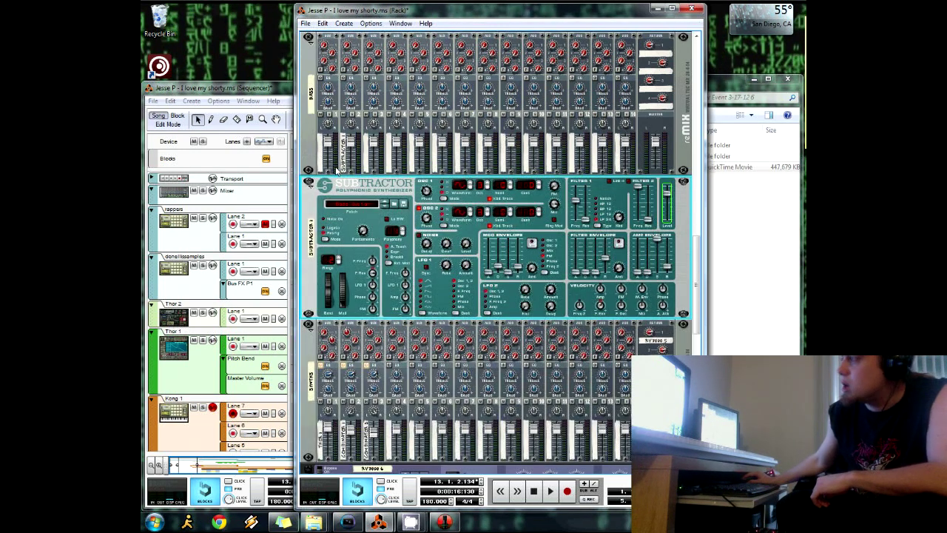
click(311, 187)
scroll(318, 191, down, 5)
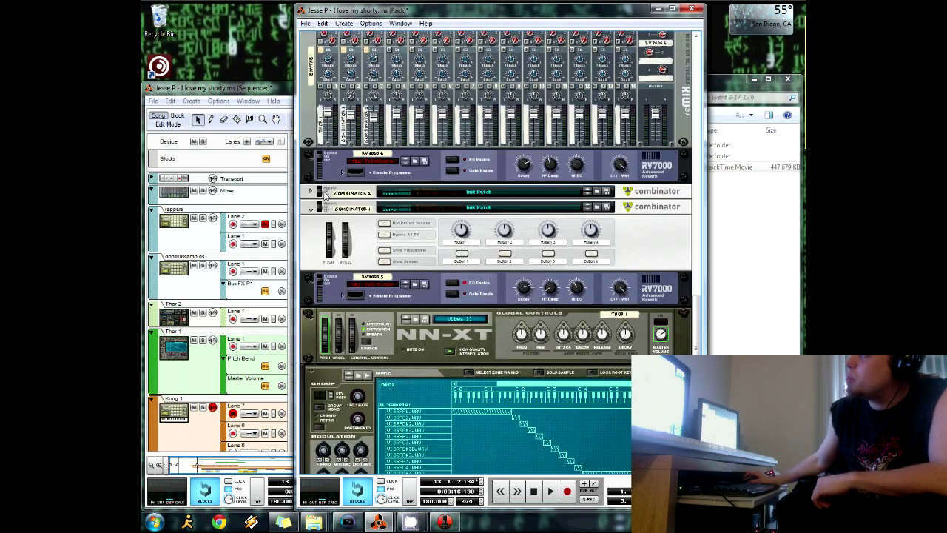
Bring the sequencer window forward and play the song from bar 15.
click(303, 194)
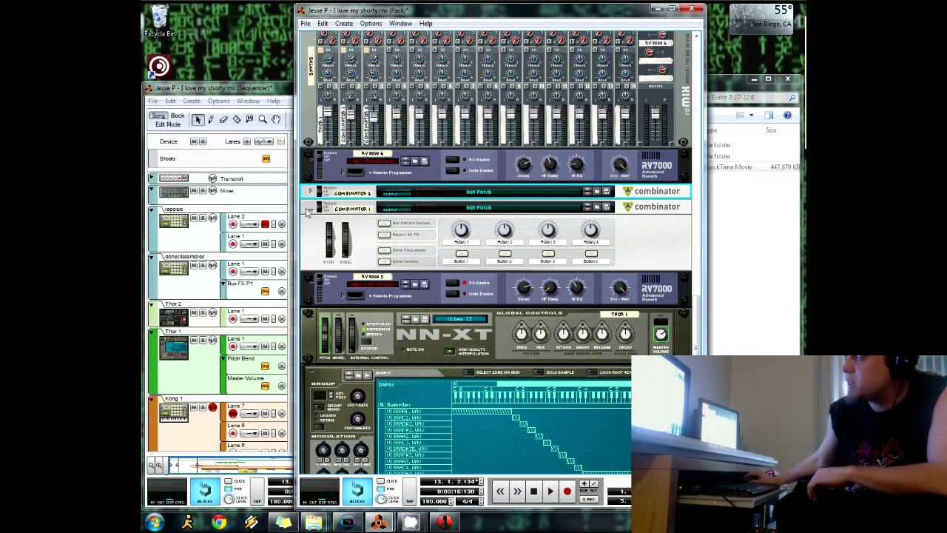
click(352, 244)
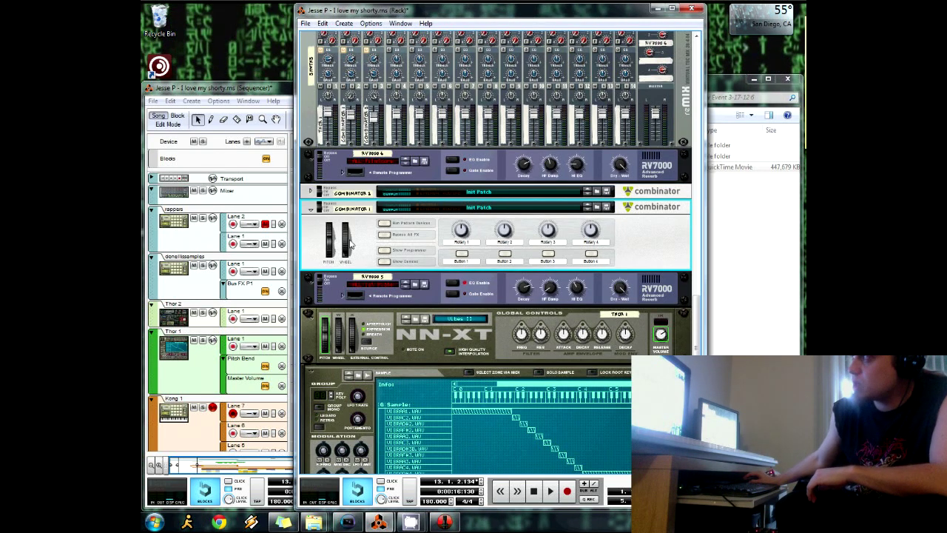
click(268, 90)
click(335, 141)
scroll(335, 143, down, 5)
click(360, 143)
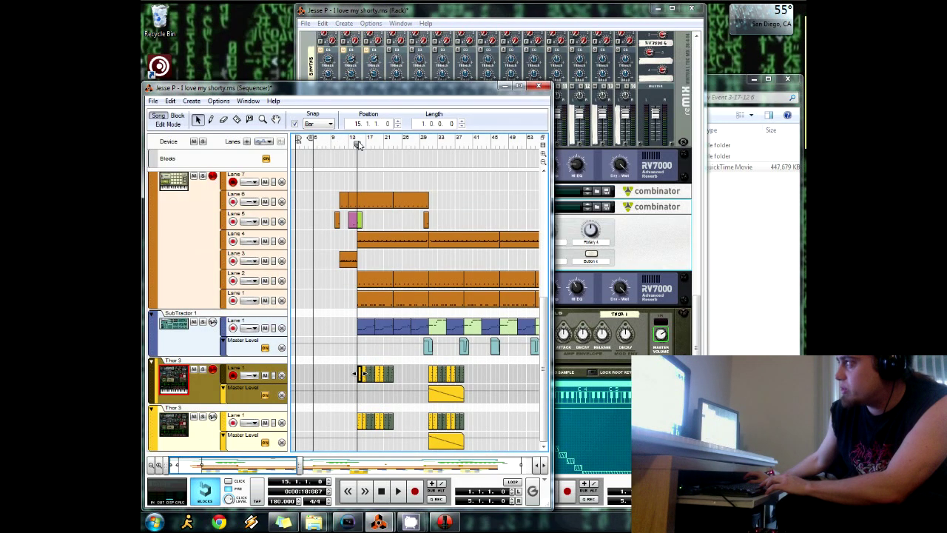
key(space)
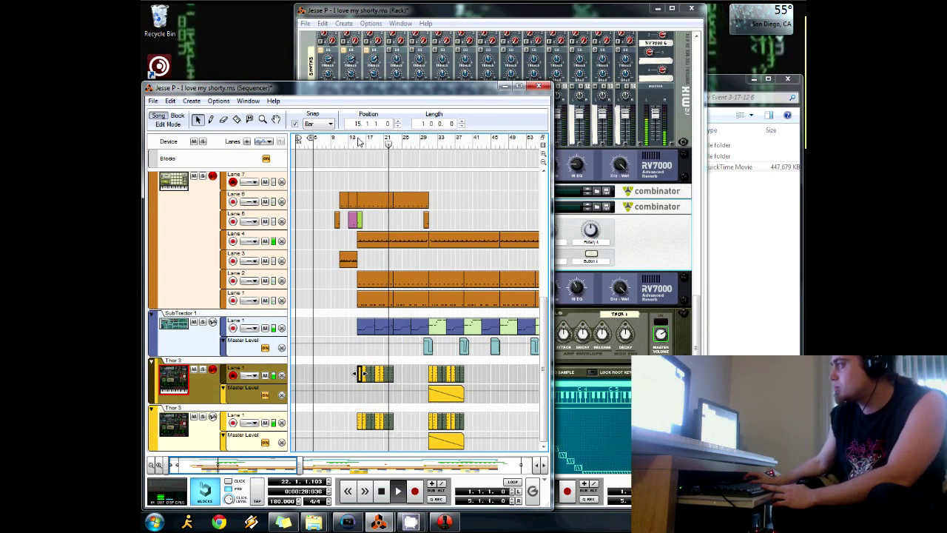
Return to the rack window and show the devices inside Combinator 1.
click(386, 52)
scroll(426, 172, down, 3)
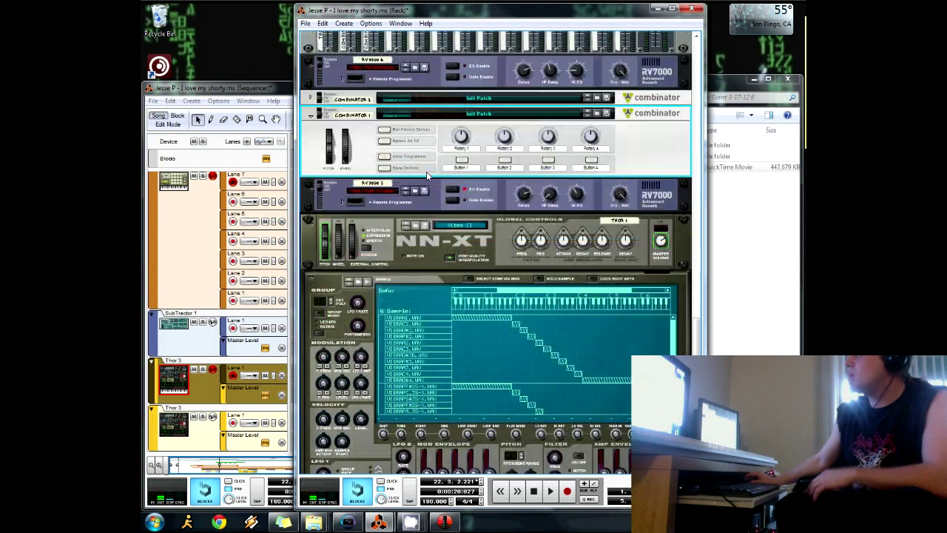
scroll(426, 172, up, 3)
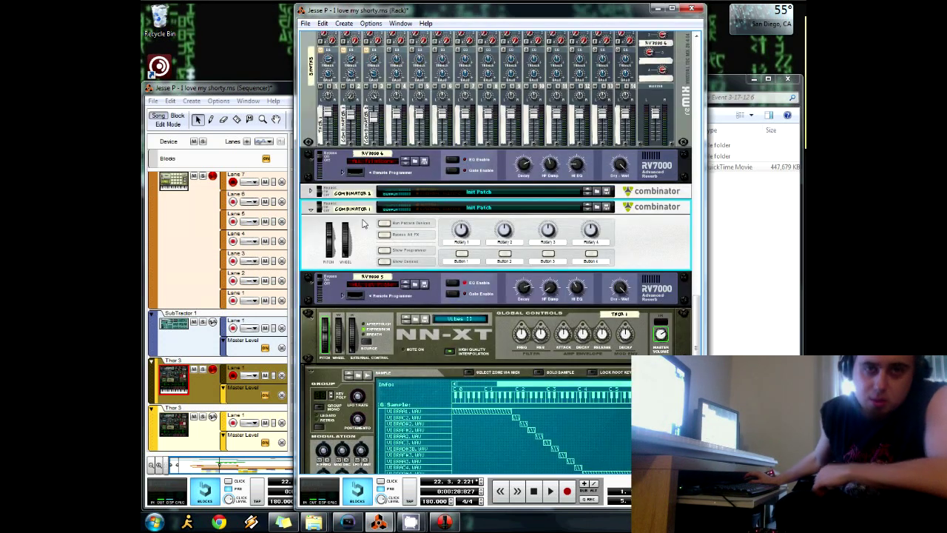
click(384, 261)
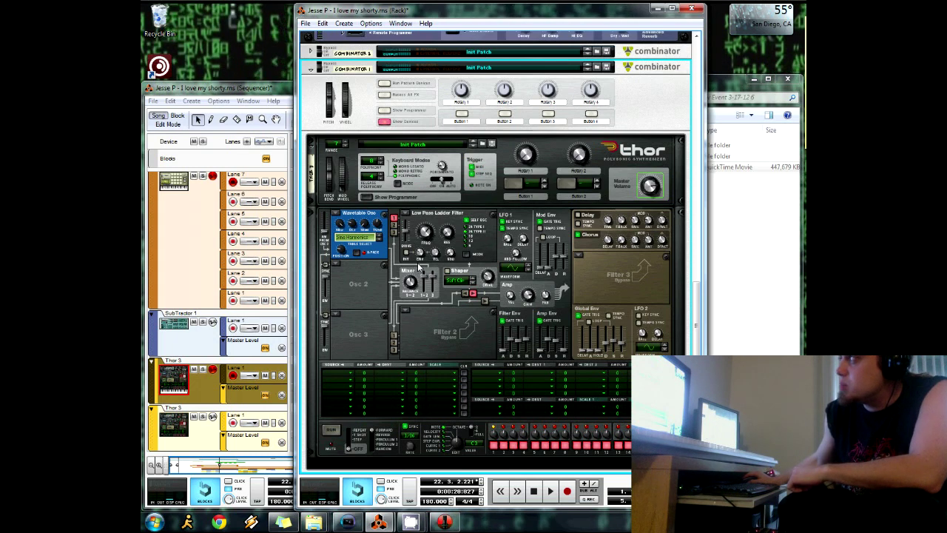
scroll(345, 182, down, 2)
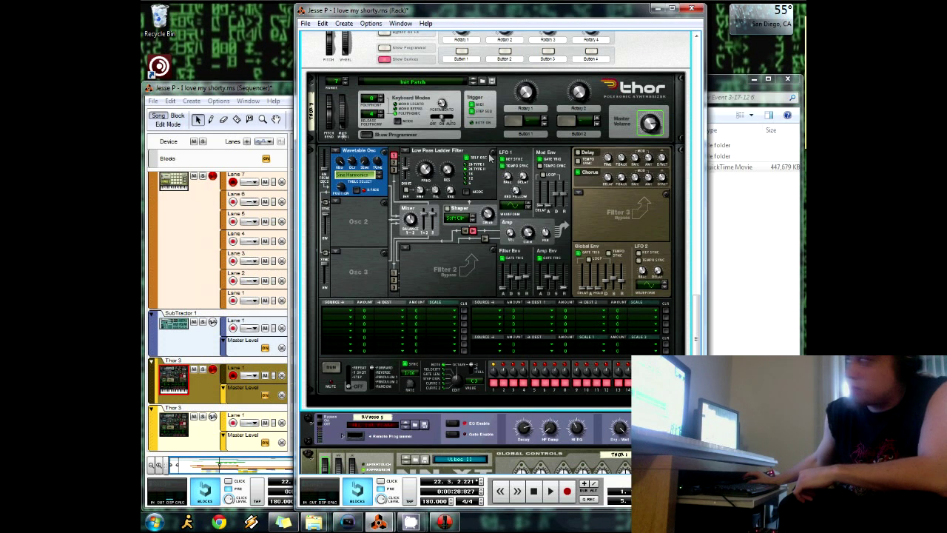
View the list of devices that can be created beside the Thor synthesizer, and return to the sequencer window.
right_click(608, 211)
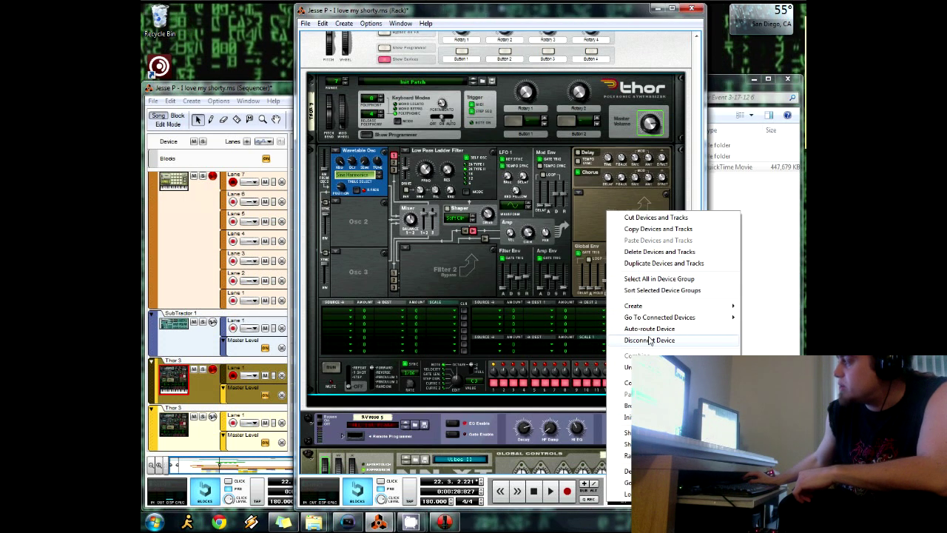
mouse_move(633, 306)
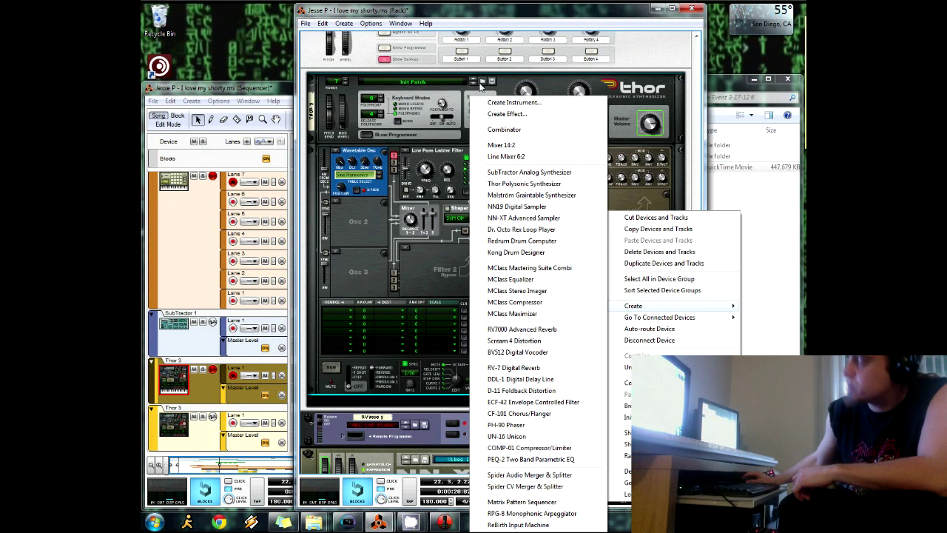
click(451, 25)
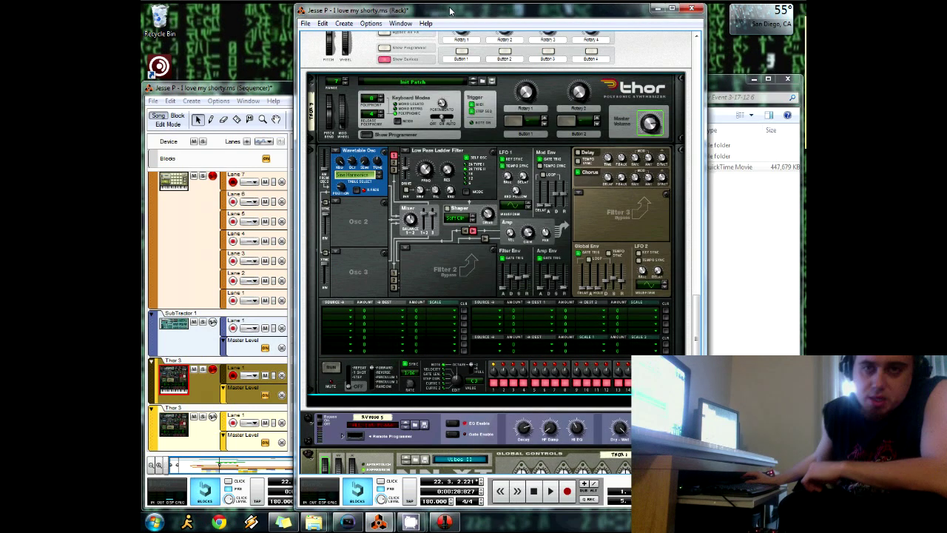
drag(478, 8, 479, 7)
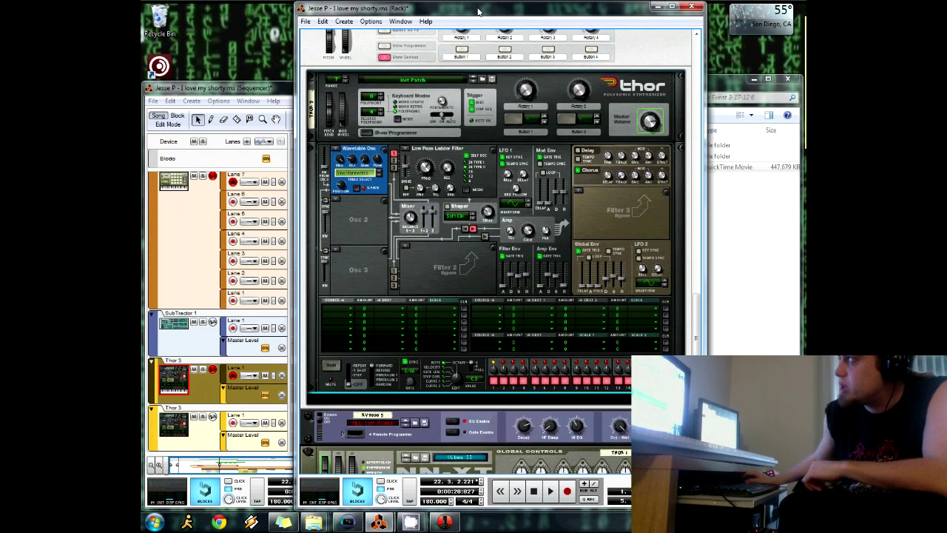
click(266, 89)
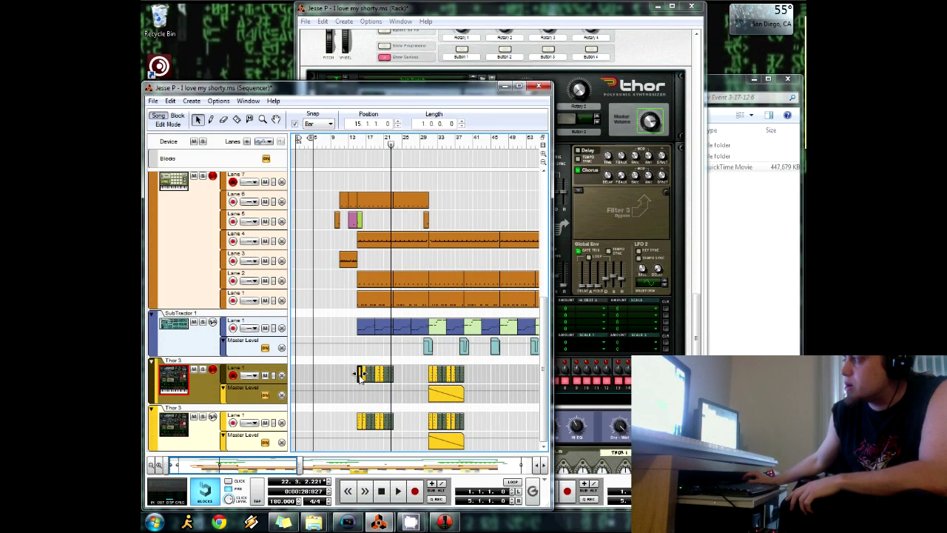
Open the first Thor 3 clip at bar 15 to view its notes, and return to the song arrangement.
double_click(359, 375)
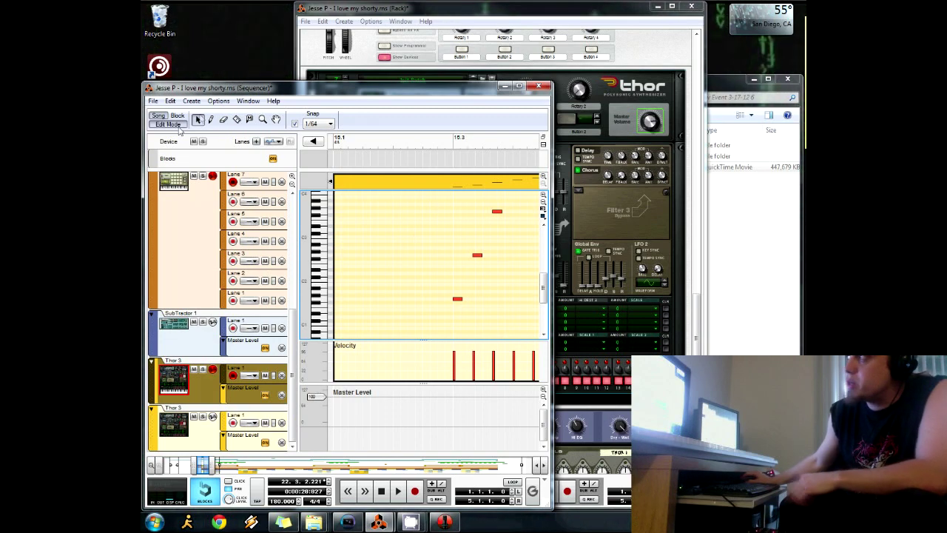
click(168, 124)
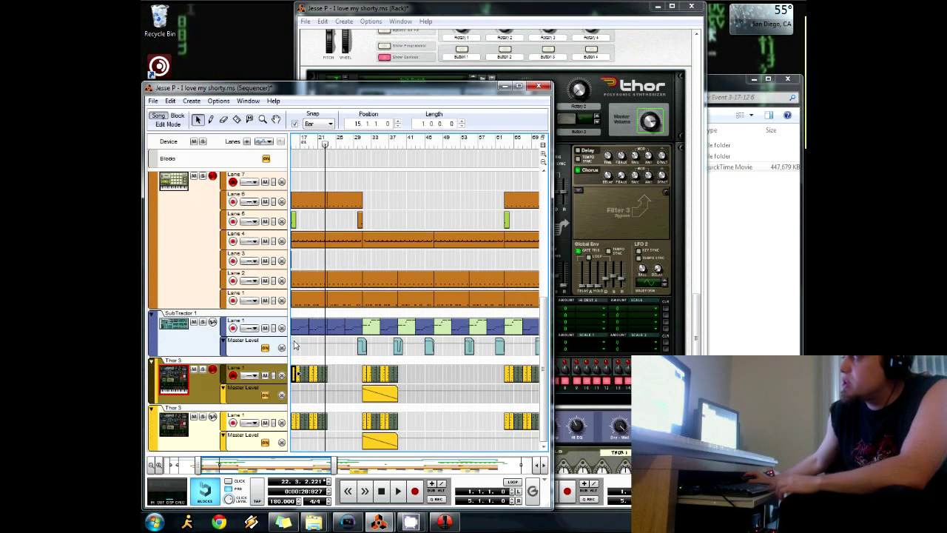
Return to the rack window, hide the devices inside Combinator 1, and view its available device commands.
click(405, 13)
click(390, 60)
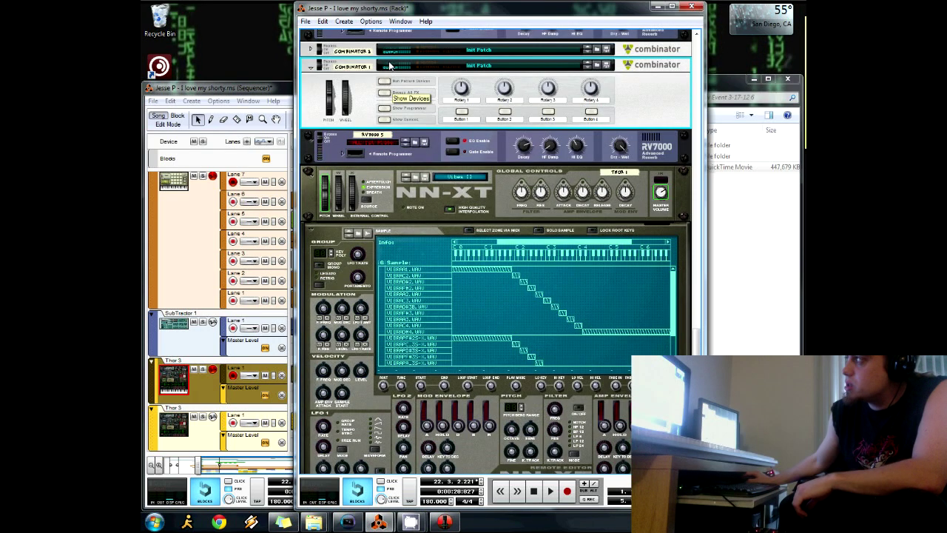
right_click(363, 96)
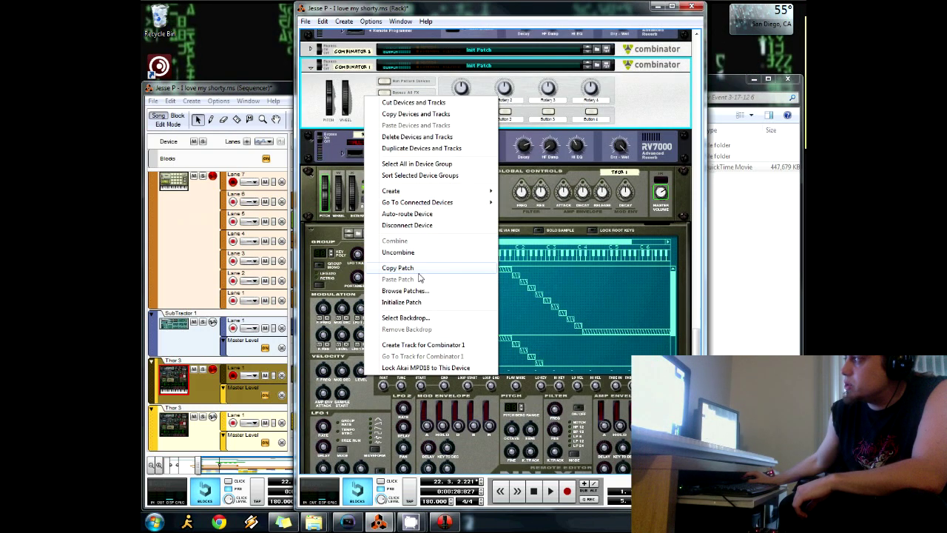
click(425, 148)
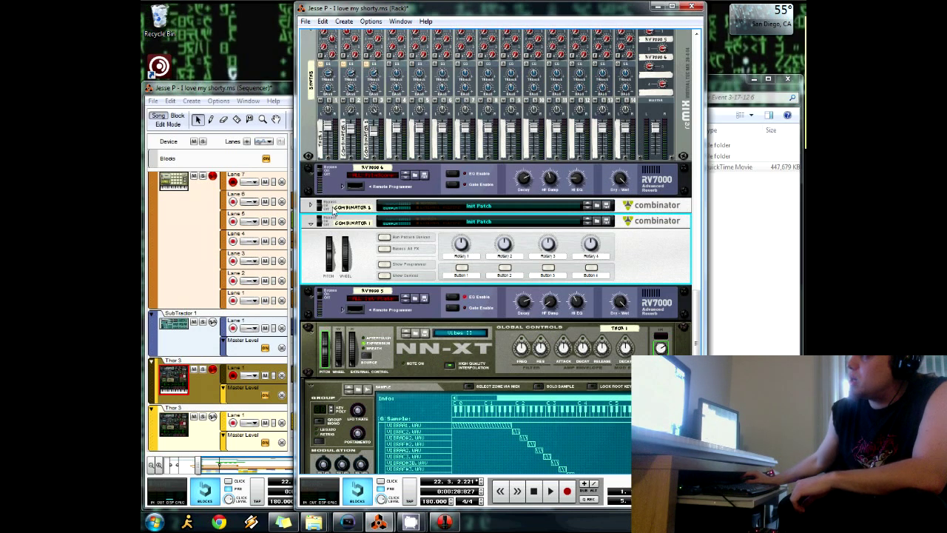
View the cabling on the rear of the rack, and unfold Combinator 2 on the front side.
key(Tab)
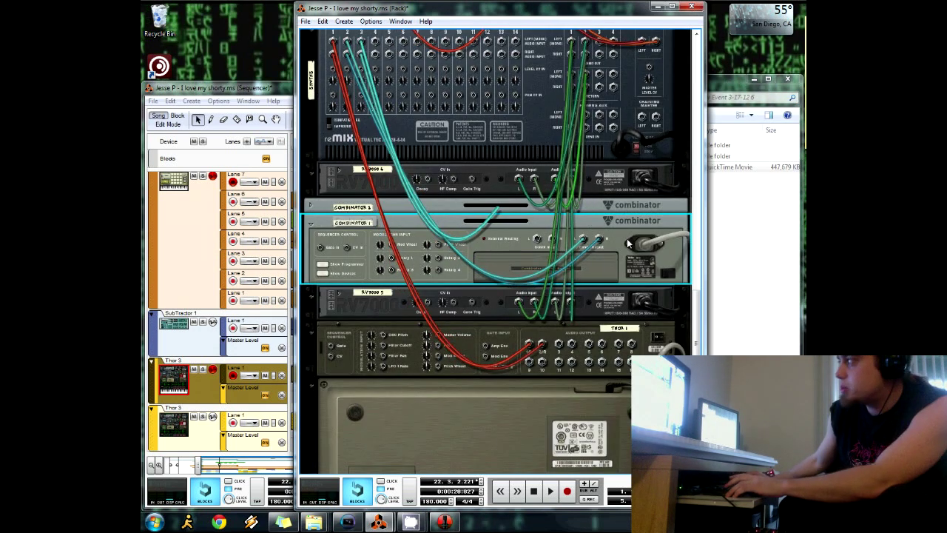
key(Tab)
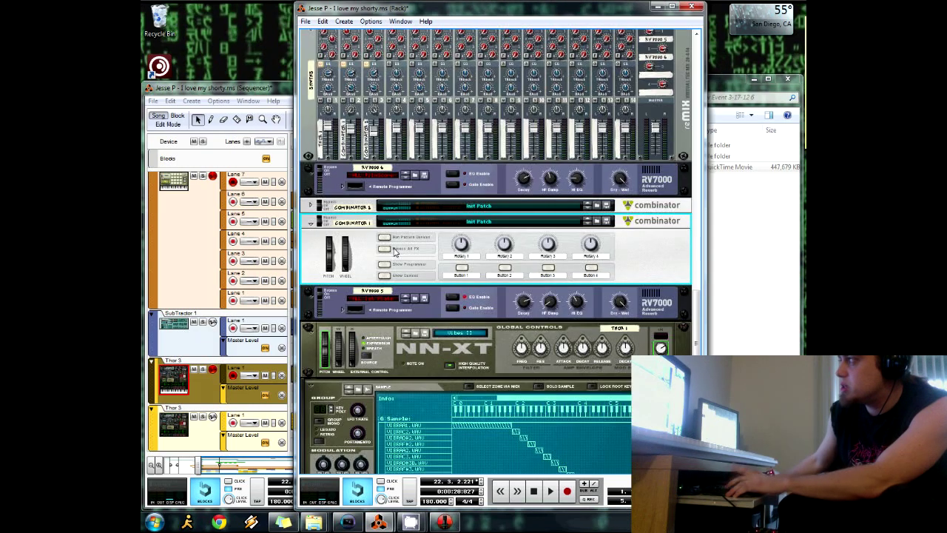
click(310, 204)
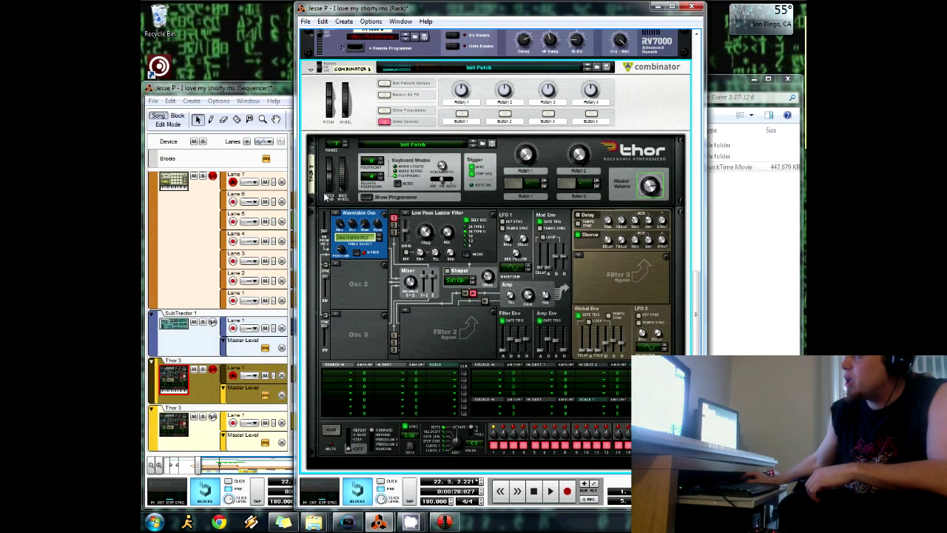
scroll(362, 258, up, 5)
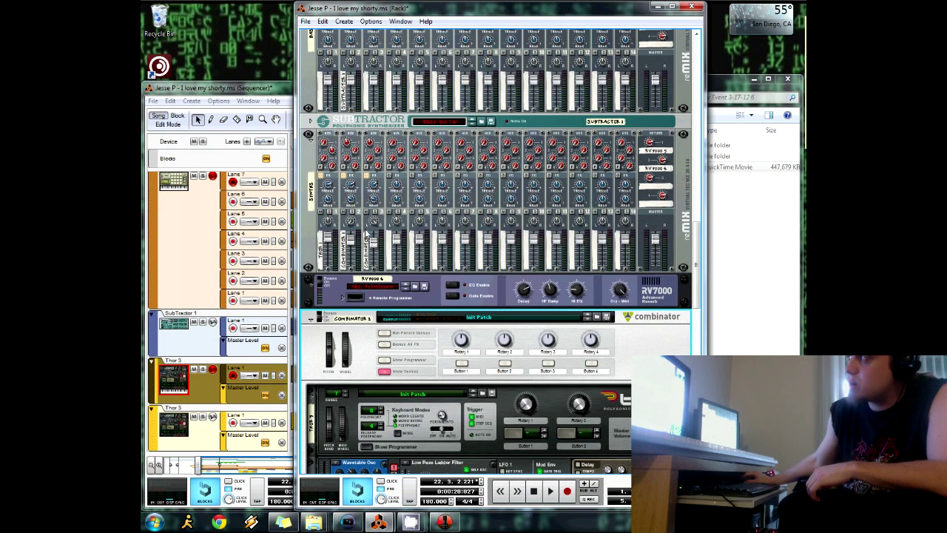
Bring the sequencer window forward and play the song from bar 11.
click(242, 89)
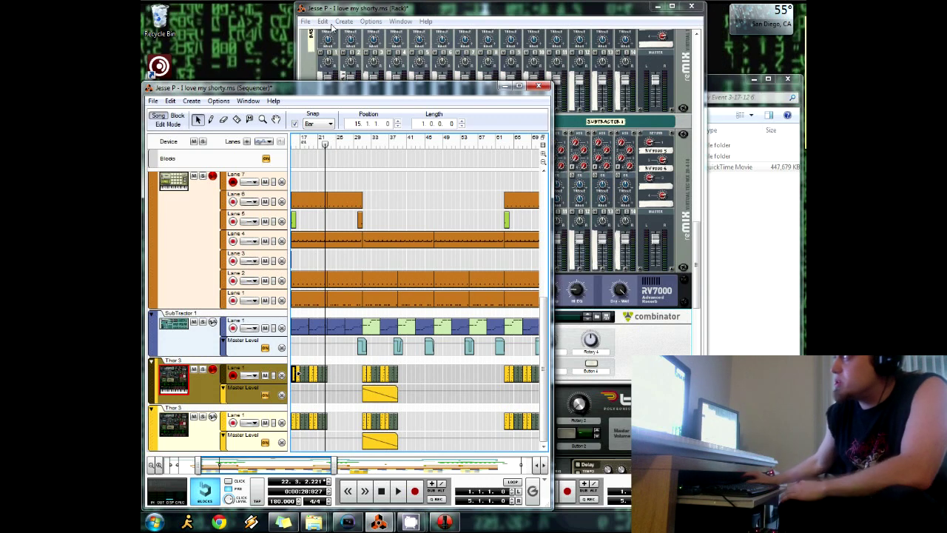
key(Home)
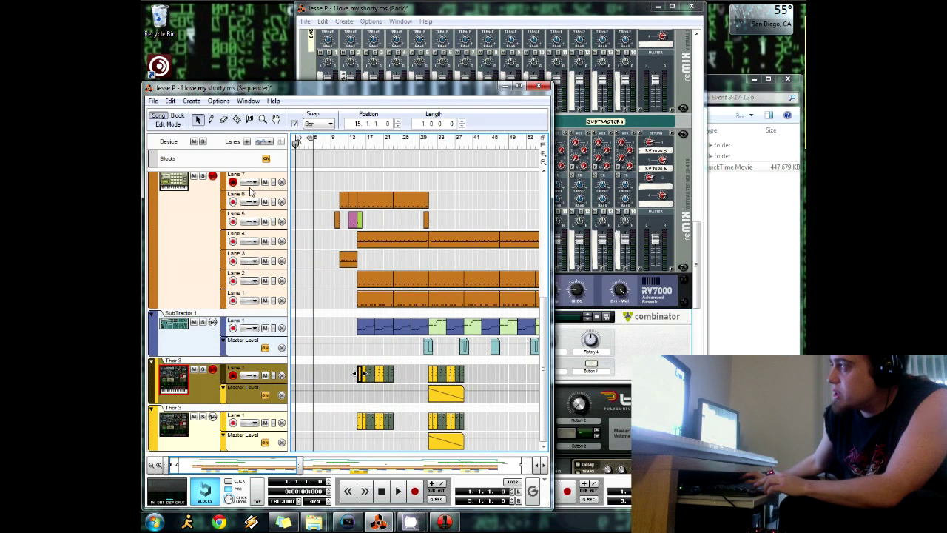
scroll(311, 192, up, 5)
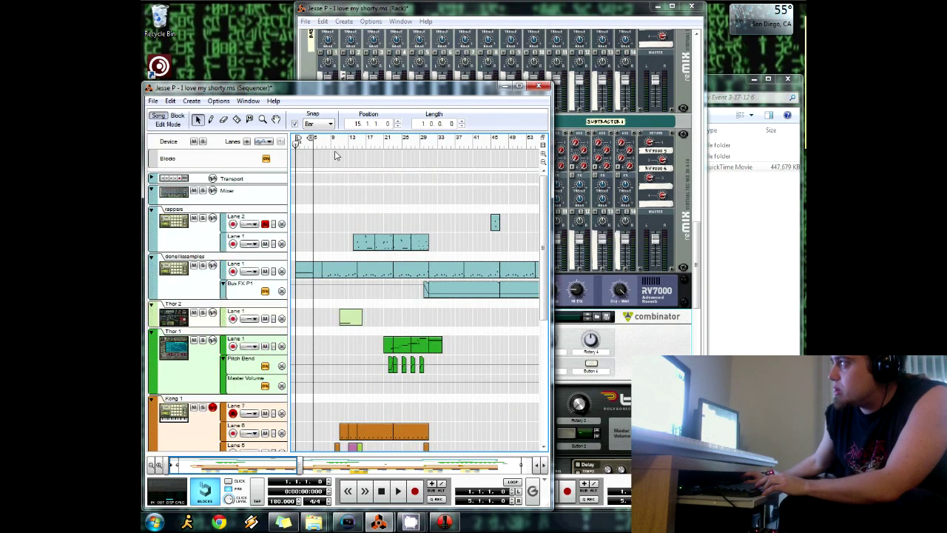
click(340, 144)
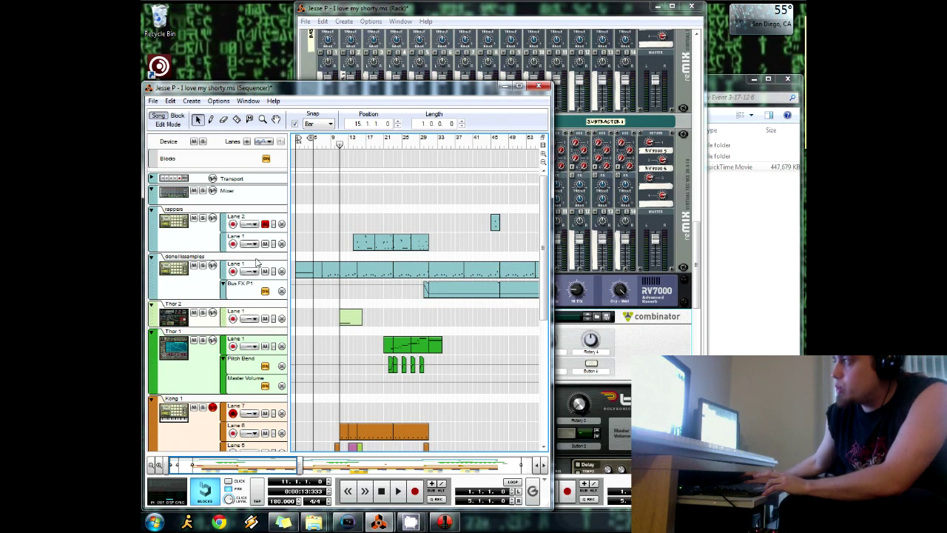
key(space)
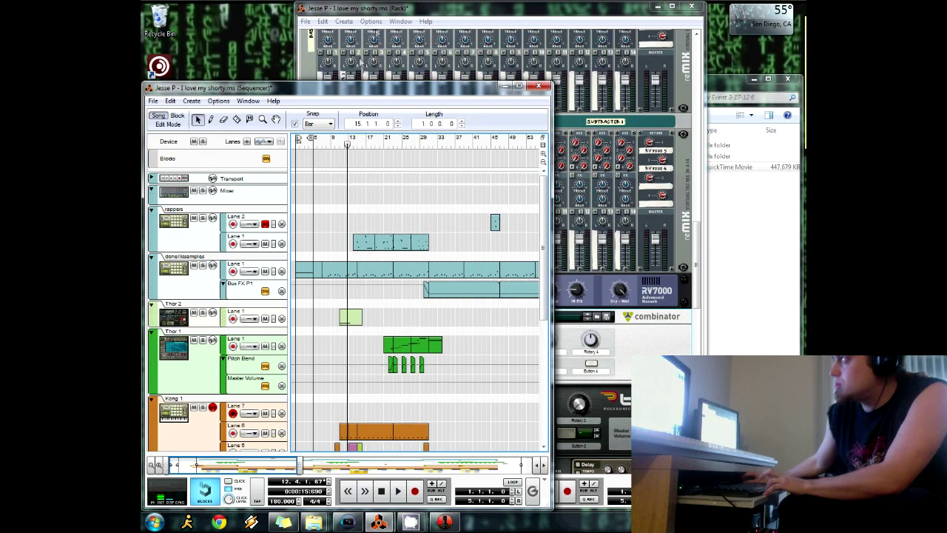
In the rack window, unfold the Thor 2 synthesizer to view its panel and device commands, and fold it again.
click(384, 13)
scroll(350, 193, up, 10)
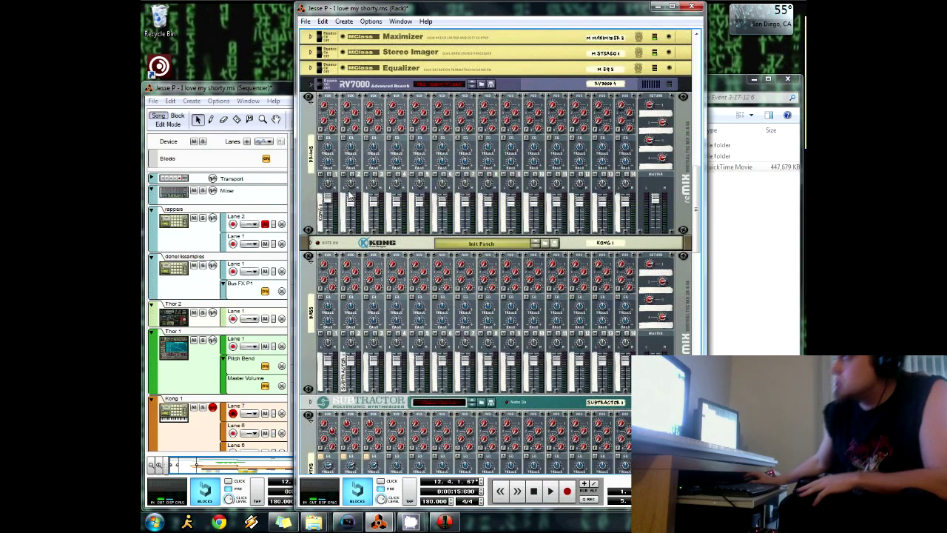
scroll(350, 194, up, 5)
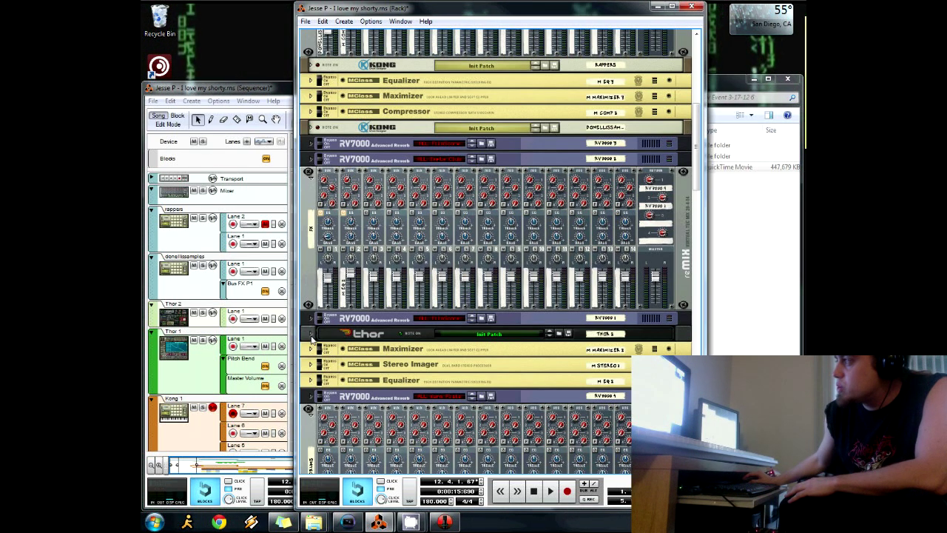
click(311, 334)
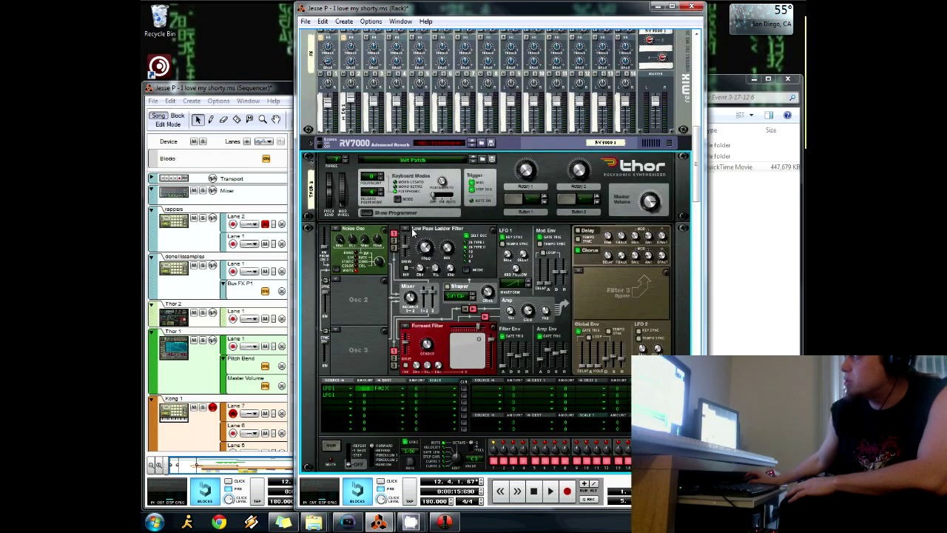
scroll(383, 279, down, 2)
right_click(362, 222)
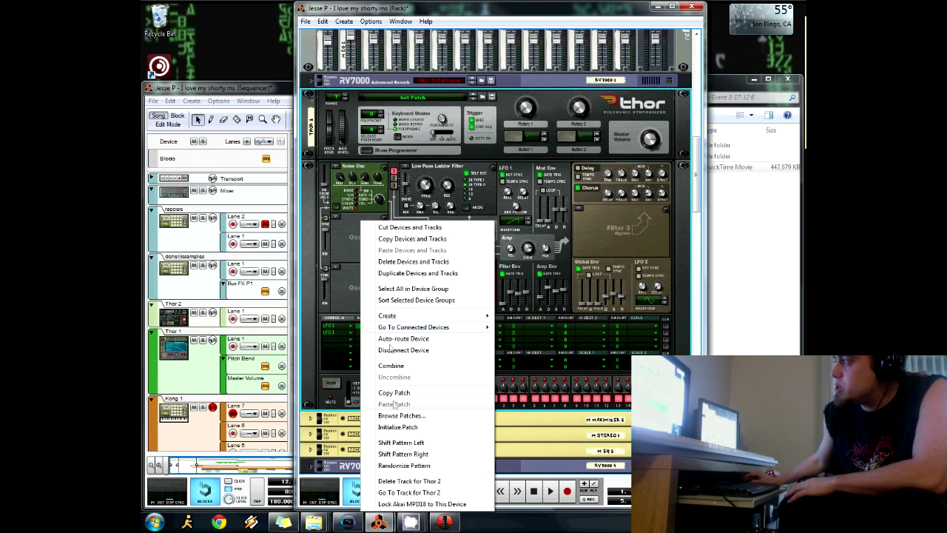
click(343, 213)
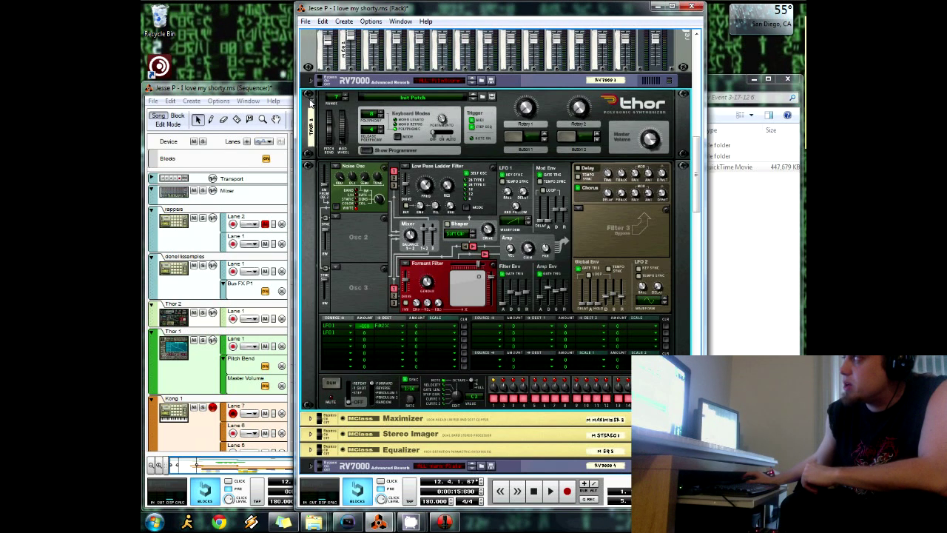
click(311, 100)
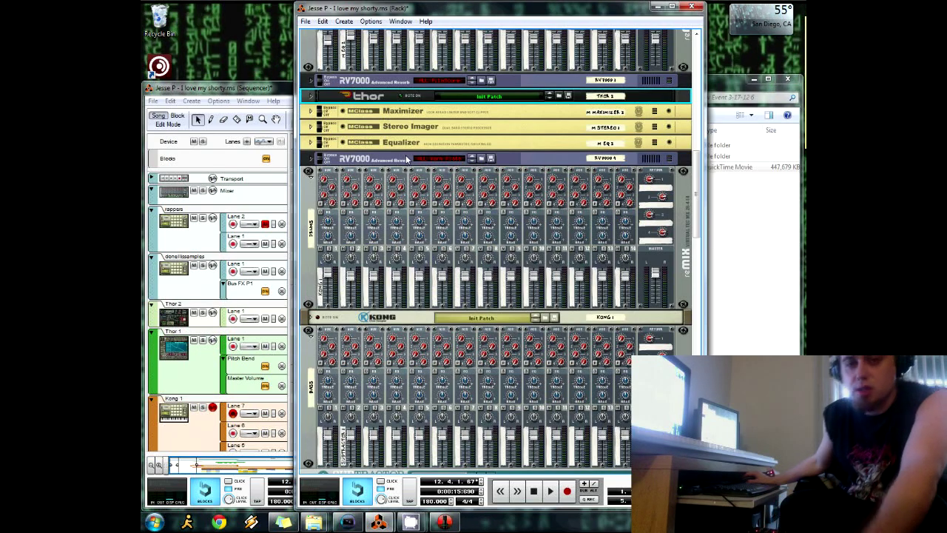
Unfold the rappers Kong below the samples mixer to view its pads and drum module.
scroll(457, 174, down, 3)
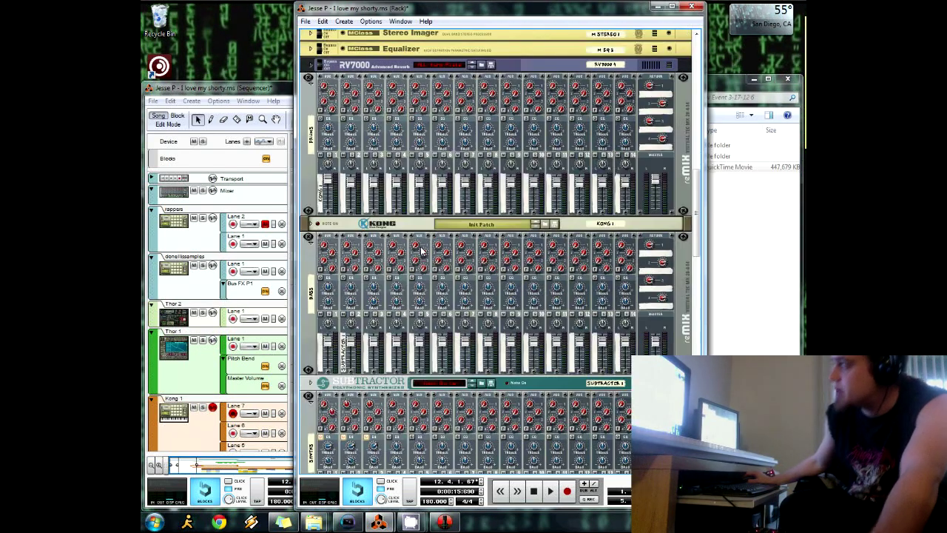
scroll(367, 217, down, 2)
scroll(367, 217, up, 10)
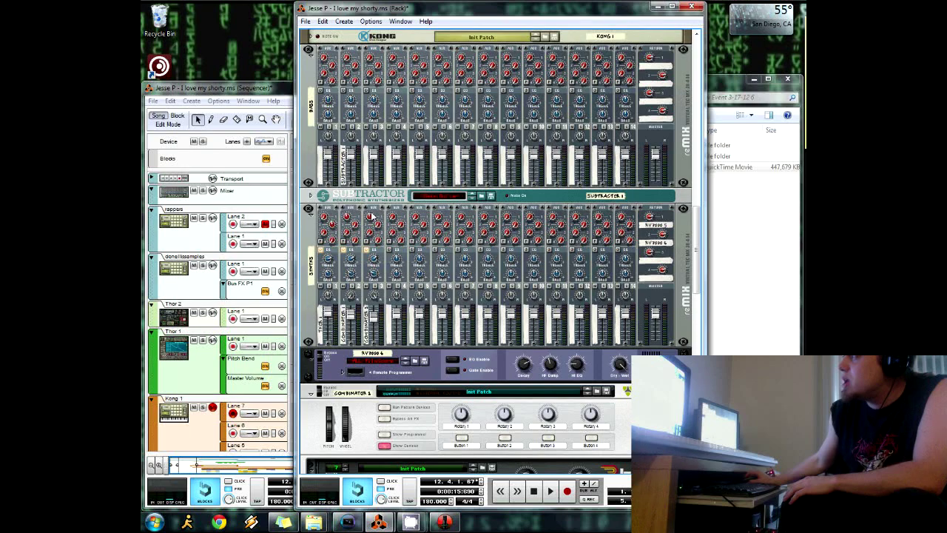
scroll(372, 216, up, 5)
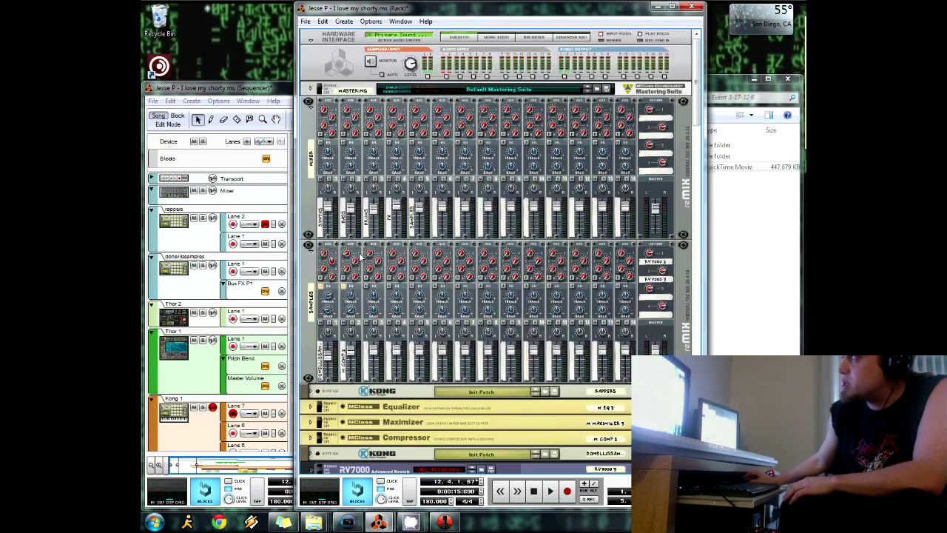
scroll(324, 302, down, 3)
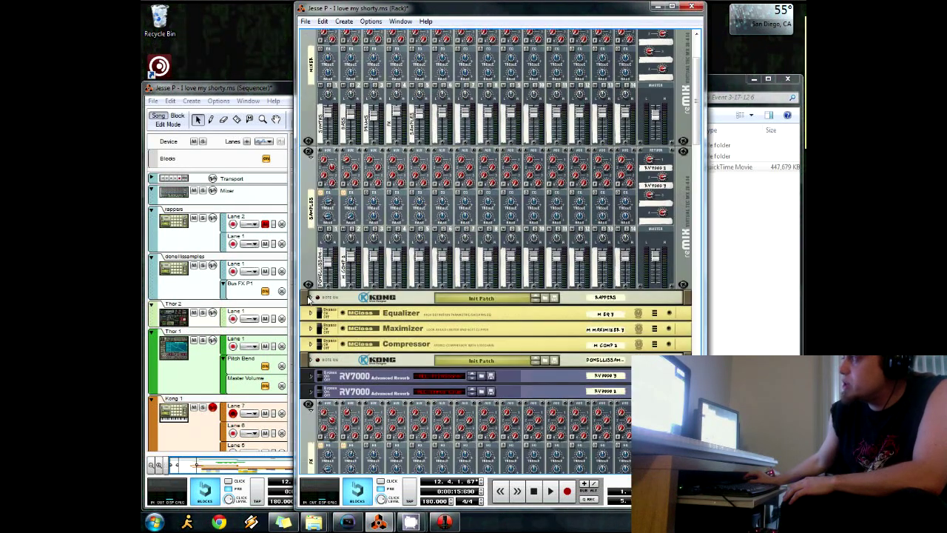
click(310, 296)
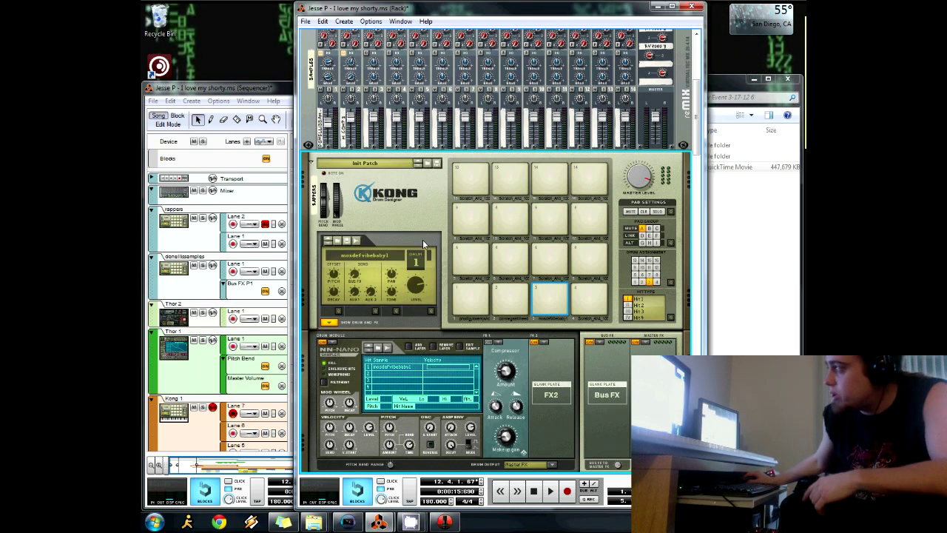
scroll(423, 239, down, 3)
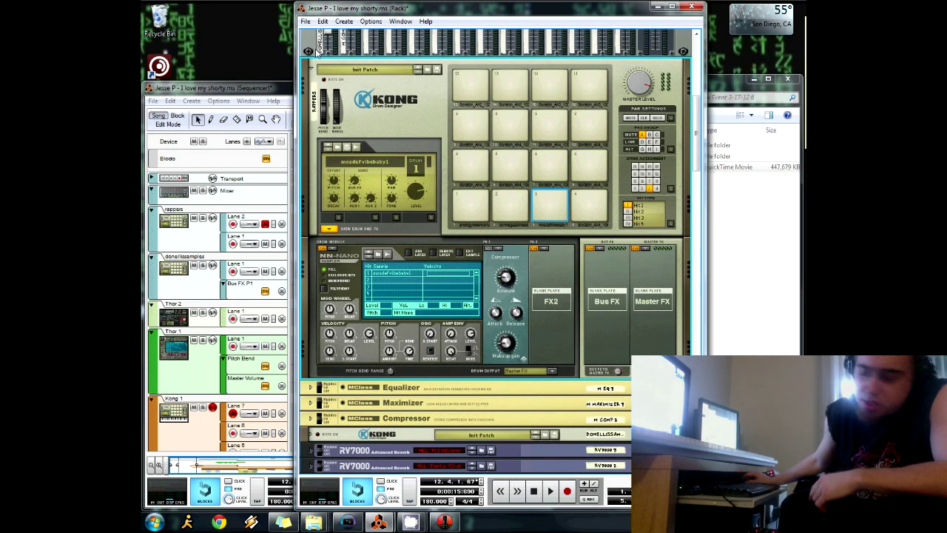
Lock the Akai MPD18 to the rappers Kong and fold the device.
right_click(358, 105)
click(454, 468)
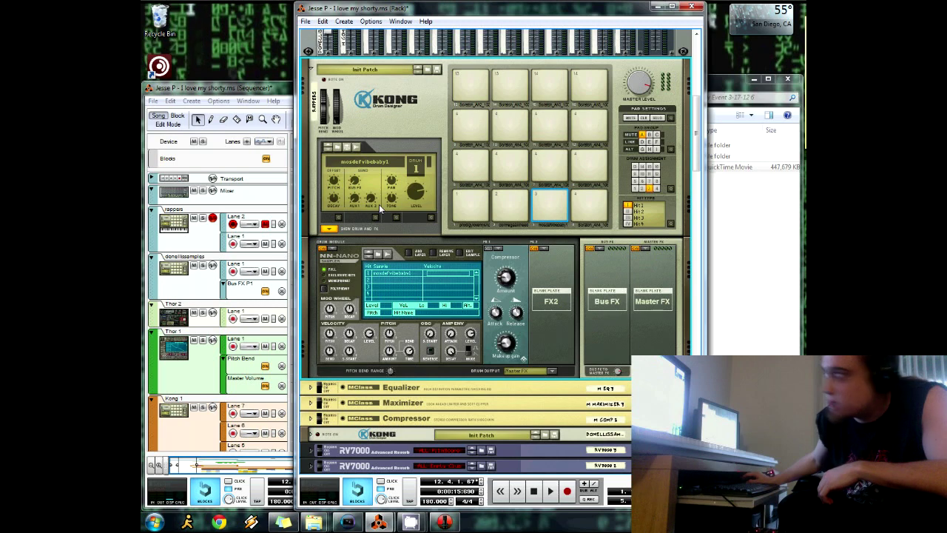
click(313, 69)
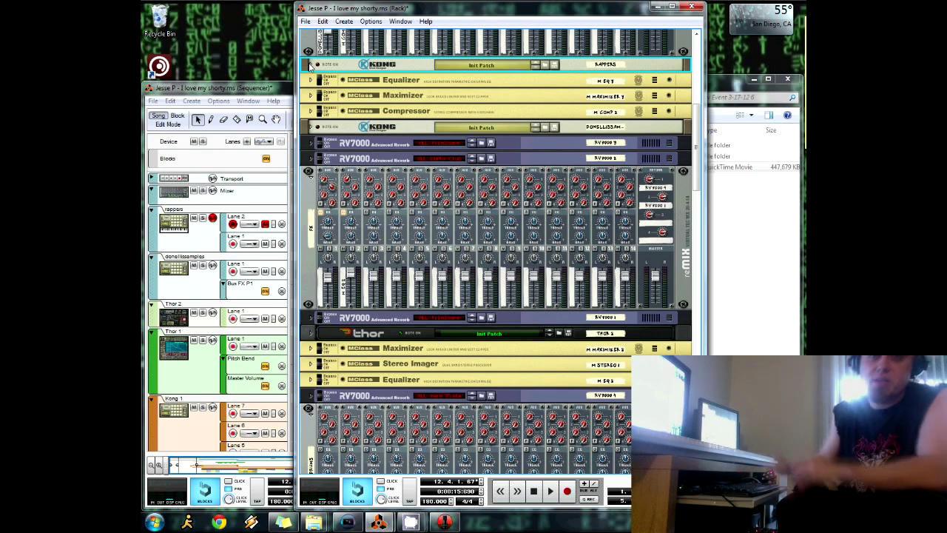